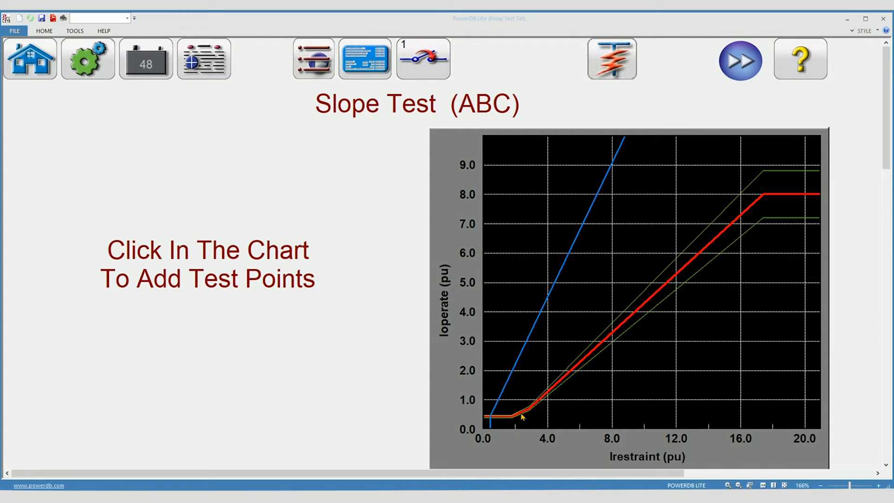
Add three slope test points on the chart at Irestraint 2.40, 3.50 and 4.50 pu.
{"action": "left_click", "coordinate": [522, 416]}
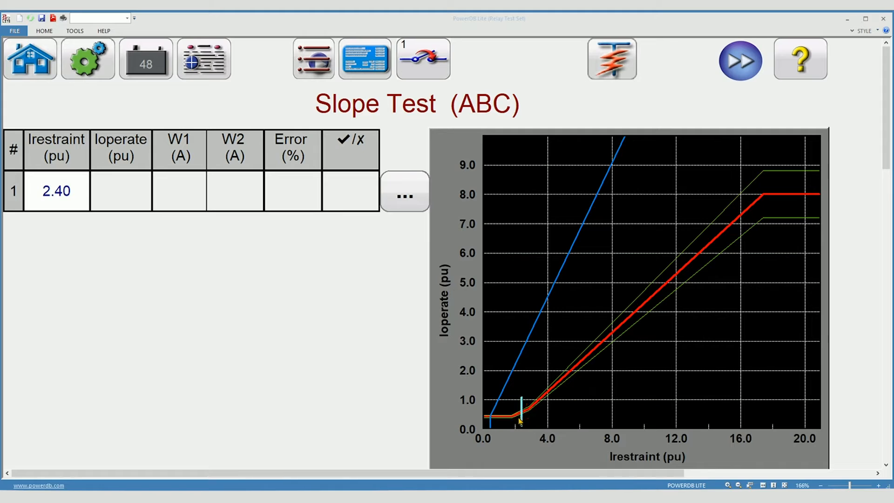
{"action": "left_click", "coordinate": [540, 397]}
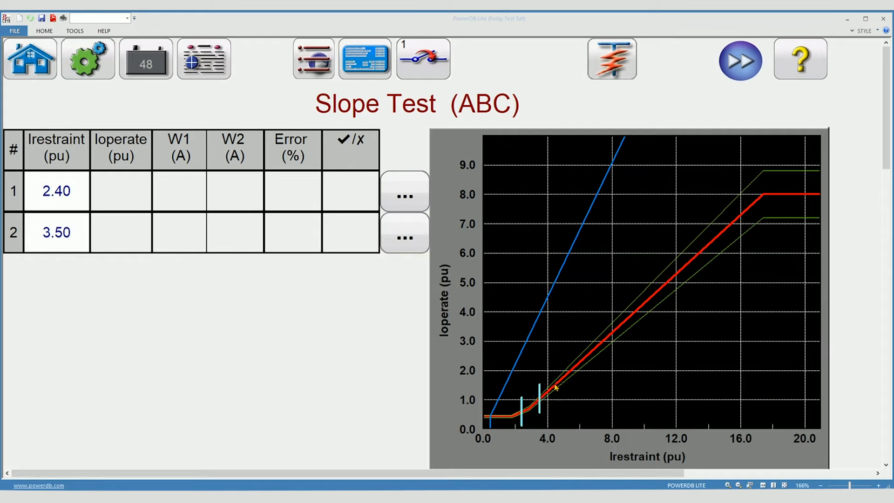
{"action": "left_click", "coordinate": [557, 387]}
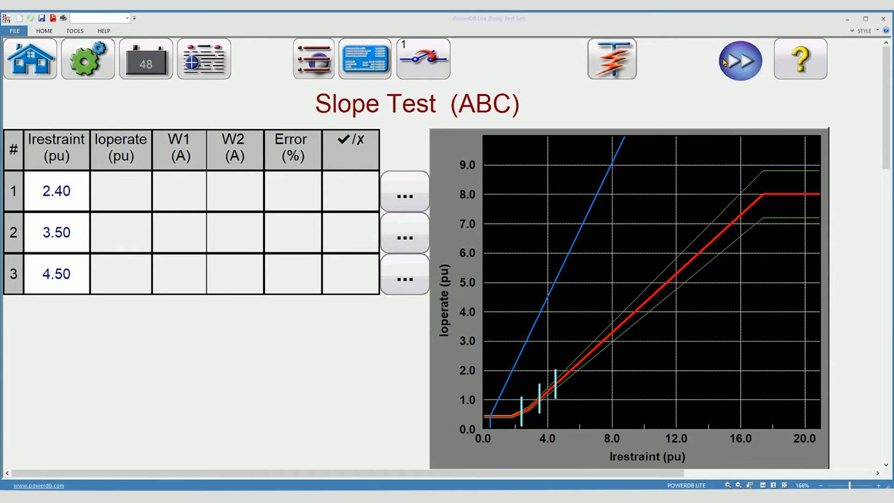
Run all slope tests, simulating the relay contact for each of the three points near the characteristic line.
{"action": "left_click", "coordinate": [742, 66]}
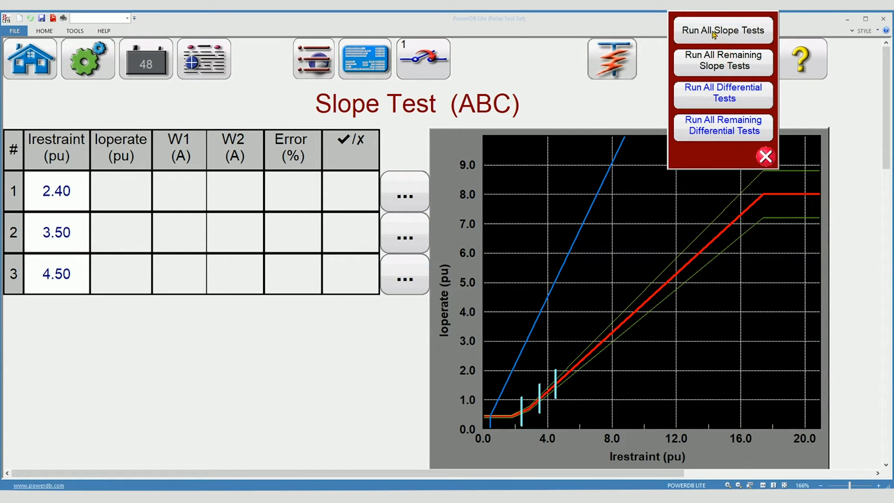
{"action": "left_click", "coordinate": [736, 31]}
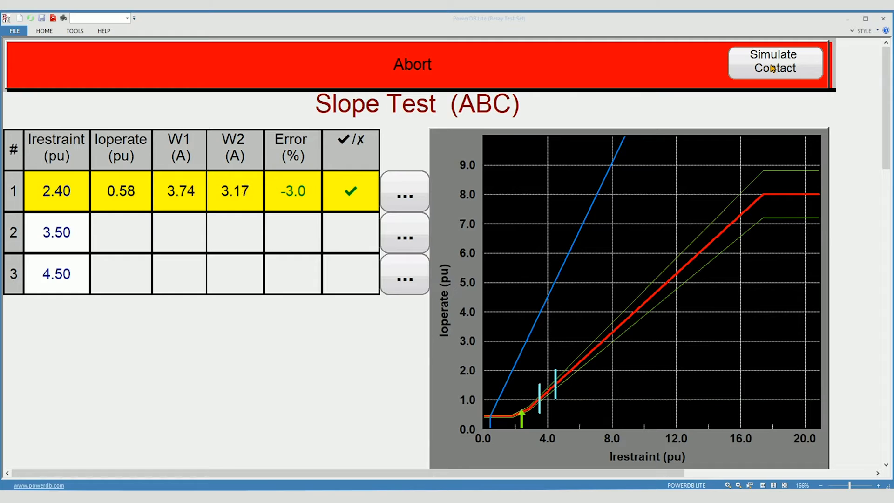
{"action": "left_click", "coordinate": [771, 66]}
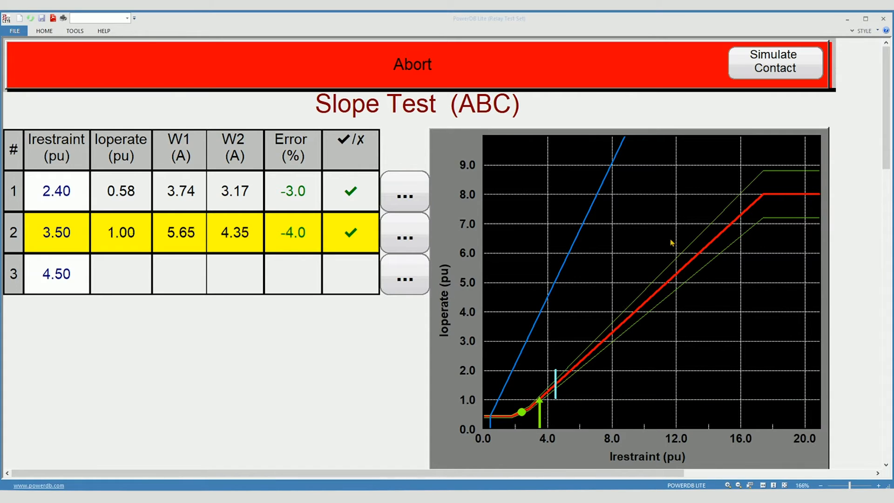
{"action": "left_click", "coordinate": [777, 70]}
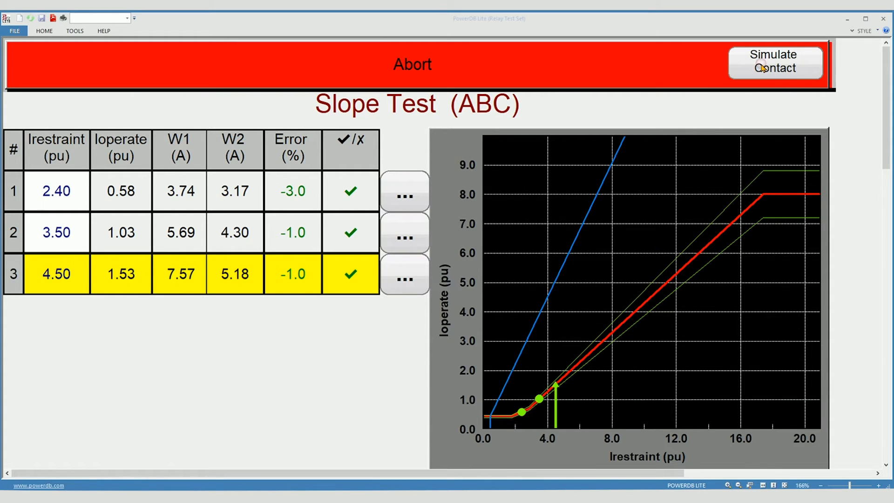
{"action": "left_click", "coordinate": [763, 68]}
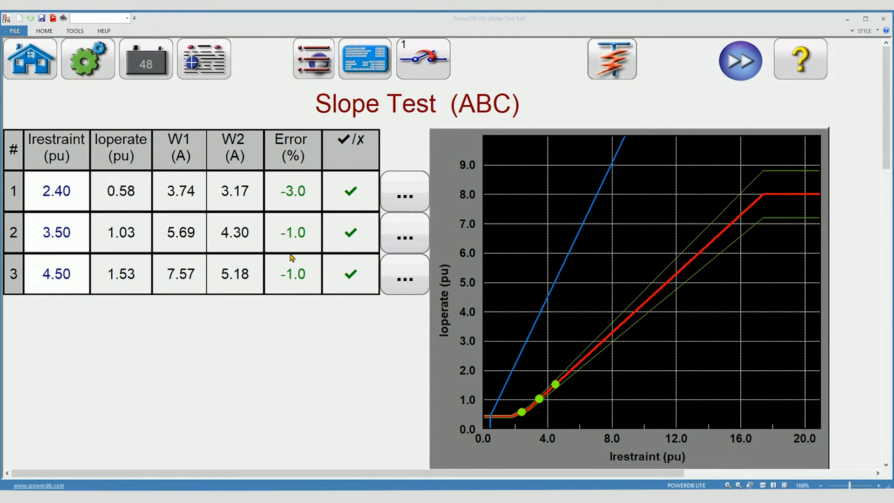
Switch to the Characteristic Shot Test and add points at Irestraint/Ioperate 2.60/0.40, 2.30/0.90, 4.80/1.20 and 4.30/2.00 pu.
{"action": "left_click", "coordinate": [310, 62]}
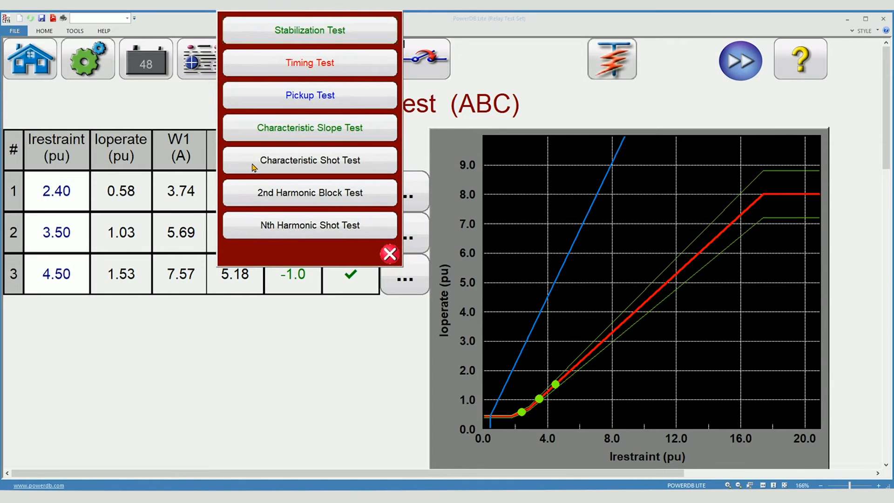
{"action": "left_click", "coordinate": [353, 169]}
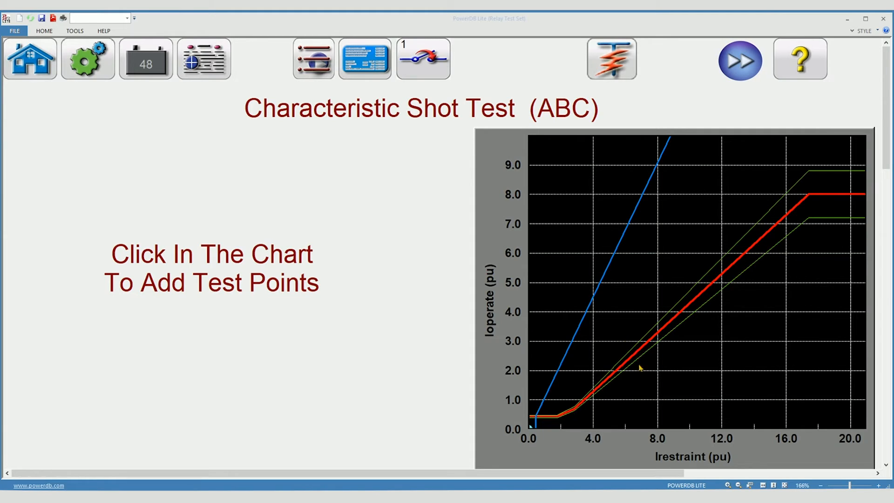
{"action": "left_click", "coordinate": [571, 418]}
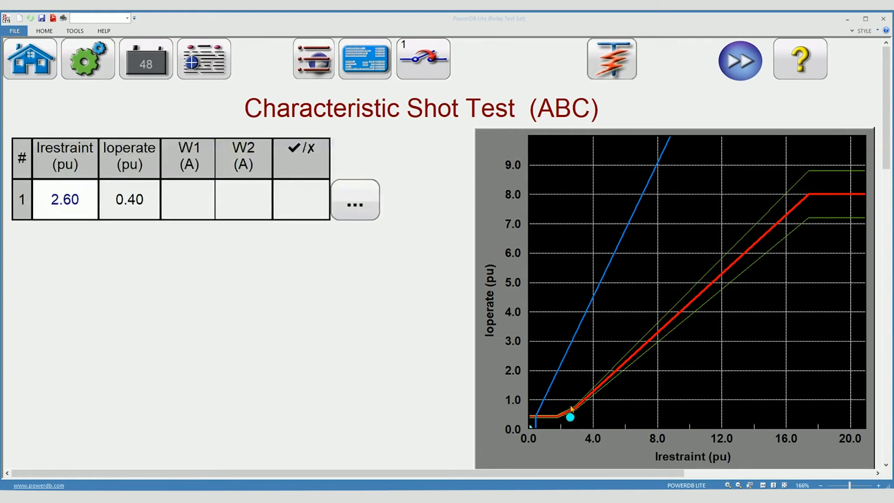
{"action": "left_click", "coordinate": [565, 403]}
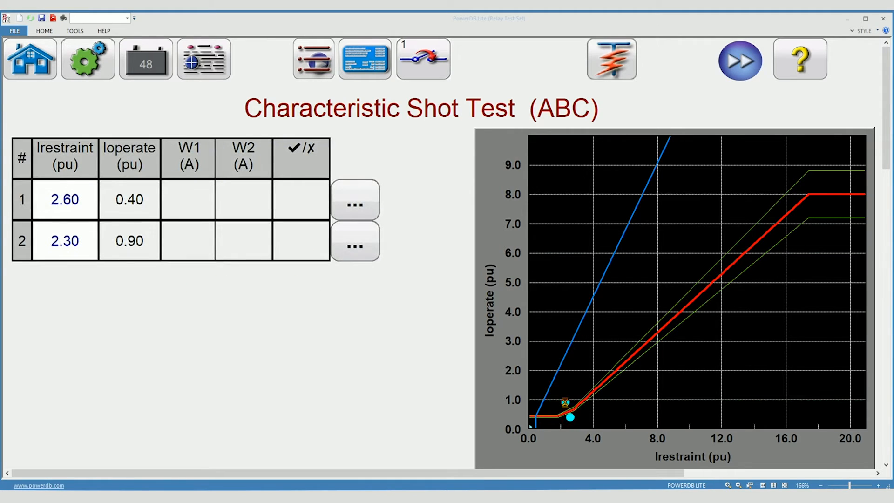
{"action": "left_click", "coordinate": [605, 394]}
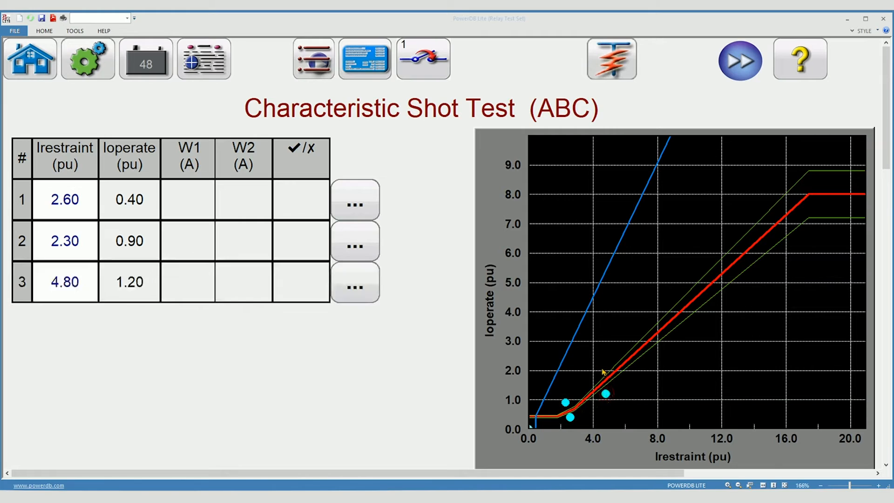
{"action": "left_click", "coordinate": [598, 372]}
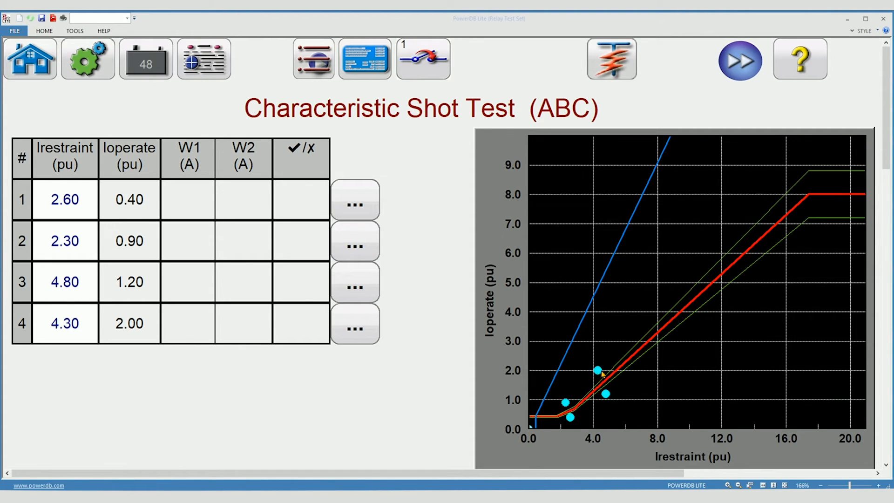
Run all slope shot tests on the four points, simulating the relay contact during the run.
{"action": "left_click", "coordinate": [743, 66]}
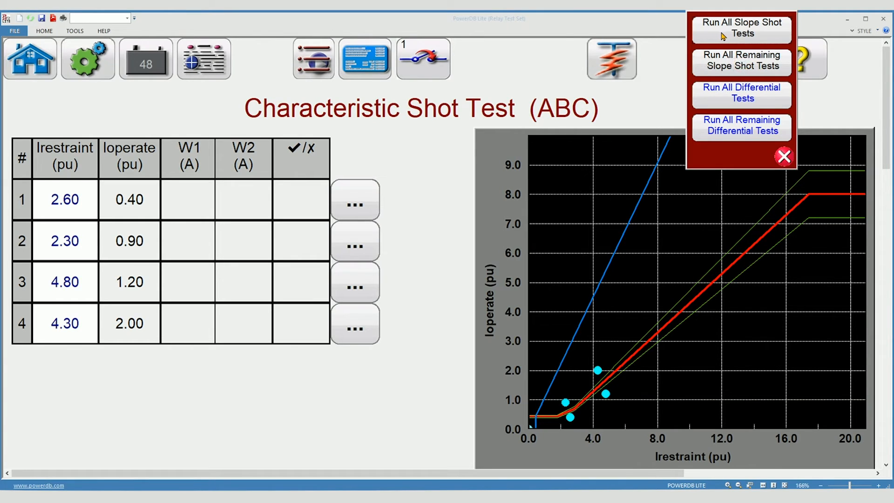
{"action": "left_click", "coordinate": [723, 36]}
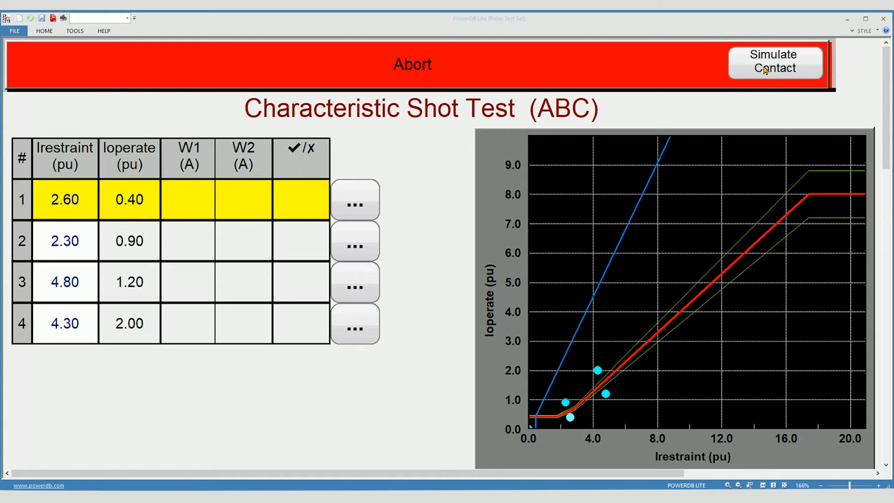
{"action": "left_click", "coordinate": [766, 70]}
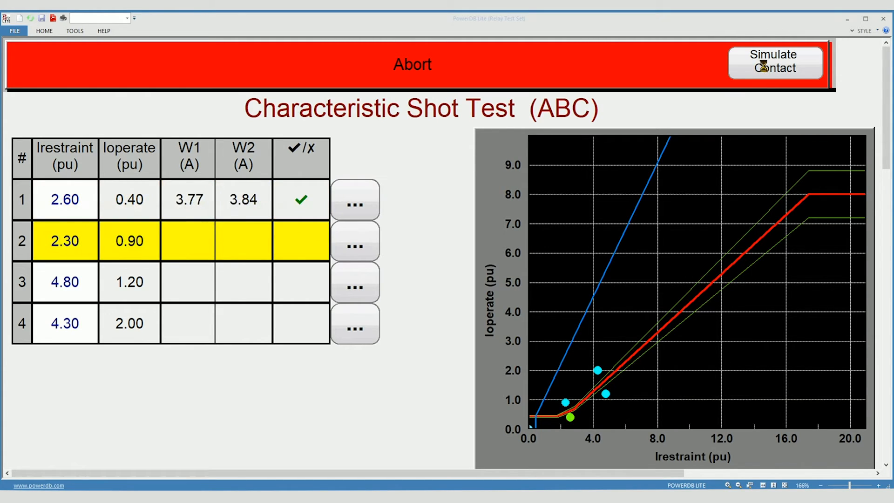
{"action": "left_click", "coordinate": [764, 66]}
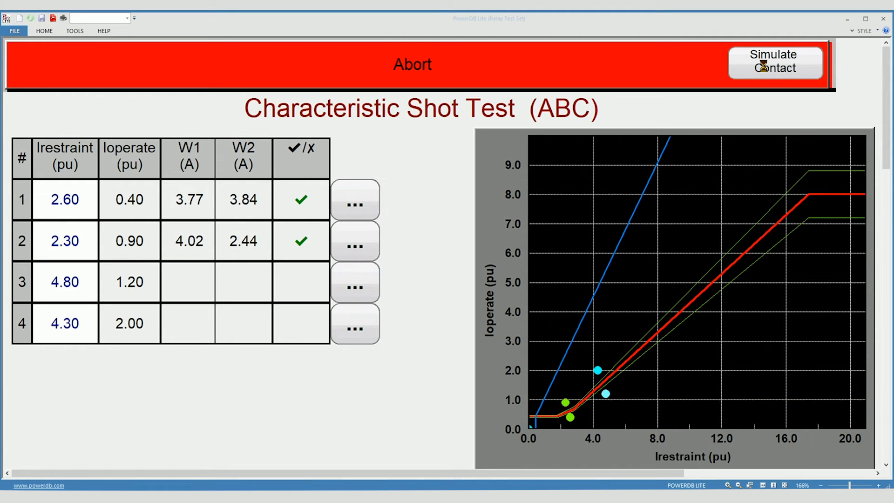
{"action": "left_click", "coordinate": [764, 66]}
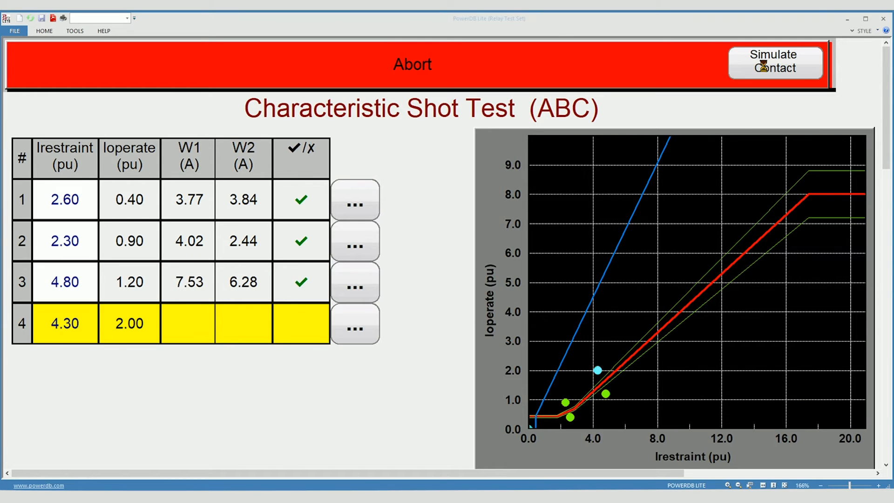
{"action": "left_click", "coordinate": [763, 67]}
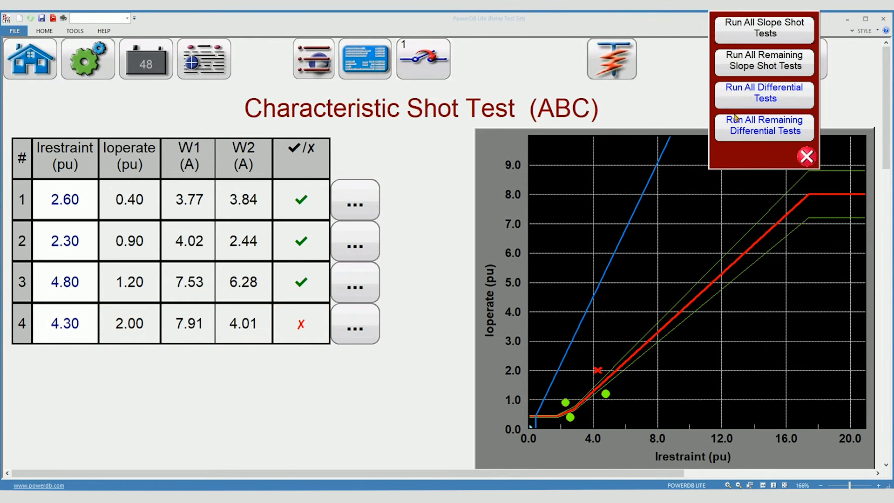
{"action": "left_click", "coordinate": [807, 157]}
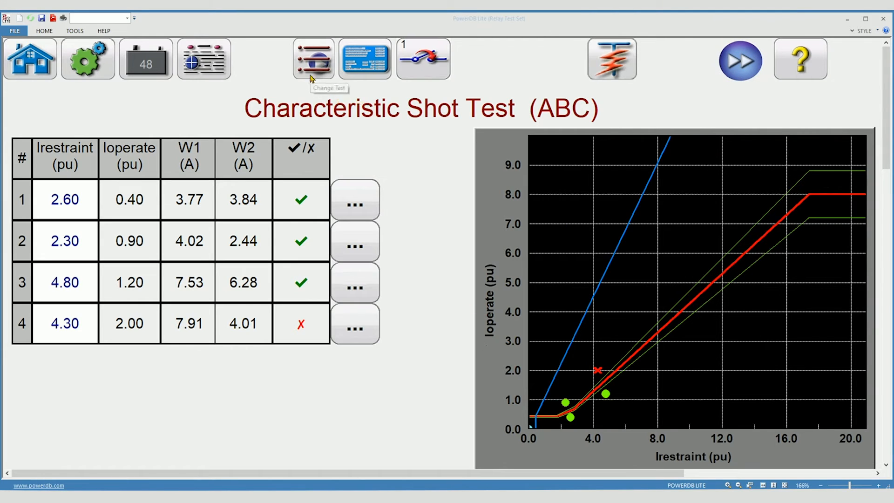
Switch to the 2nd Harmonic Block Test and run the W1 A-N test, simulating the contact within tolerance of the 0.377 A pickup.
{"action": "left_click", "coordinate": [311, 77]}
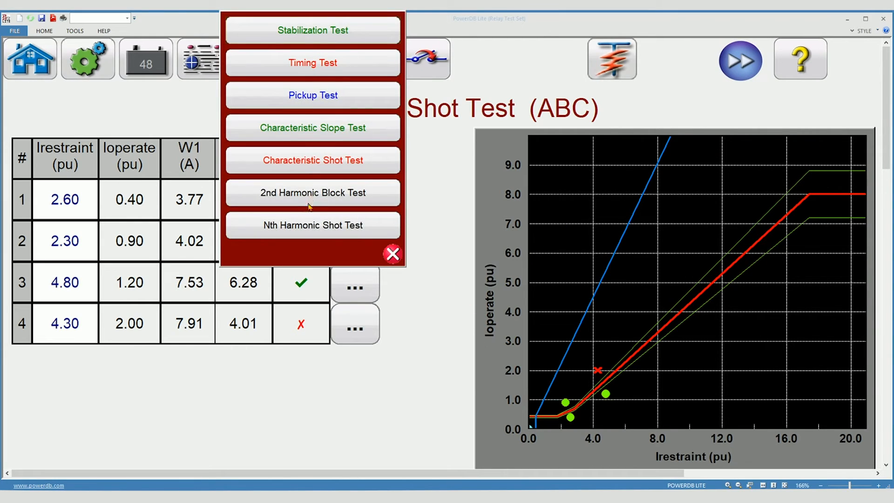
{"action": "left_click", "coordinate": [314, 196]}
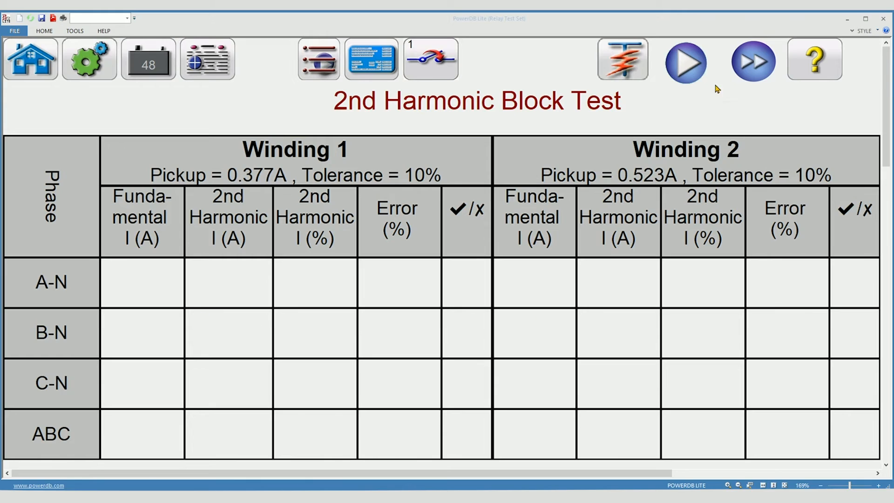
{"action": "left_click", "coordinate": [689, 70]}
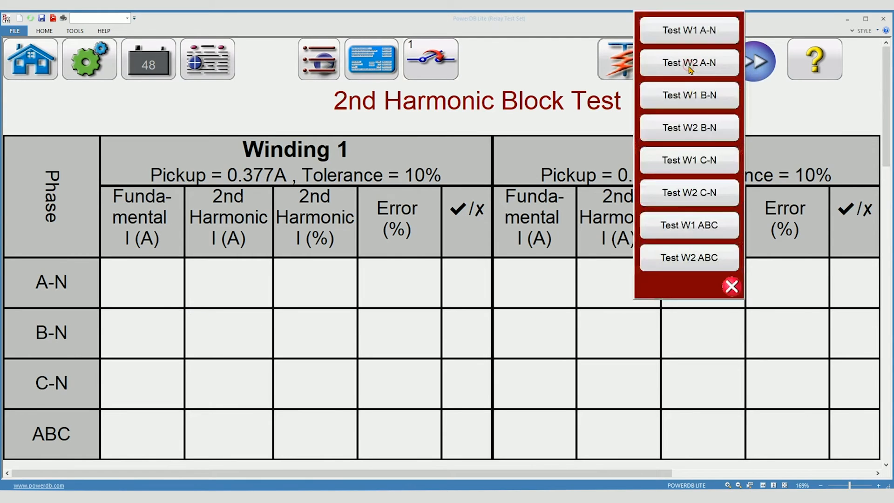
{"action": "left_click", "coordinate": [714, 35]}
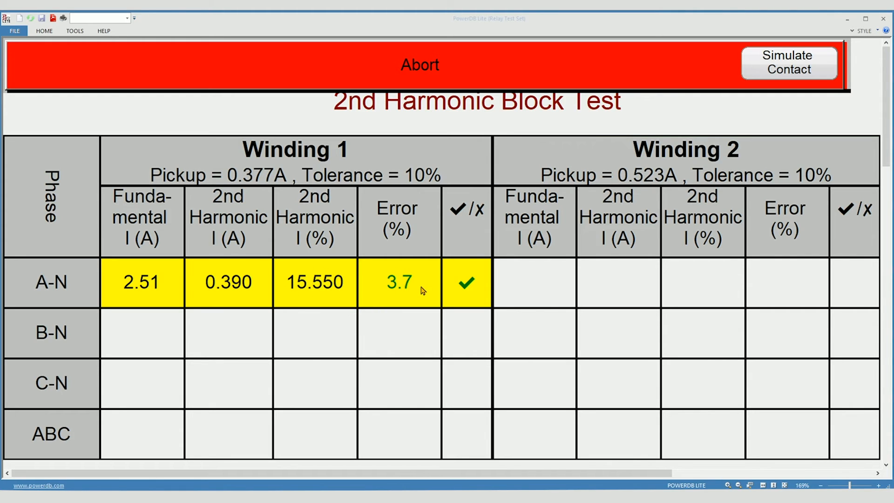
{"action": "left_click", "coordinate": [776, 70]}
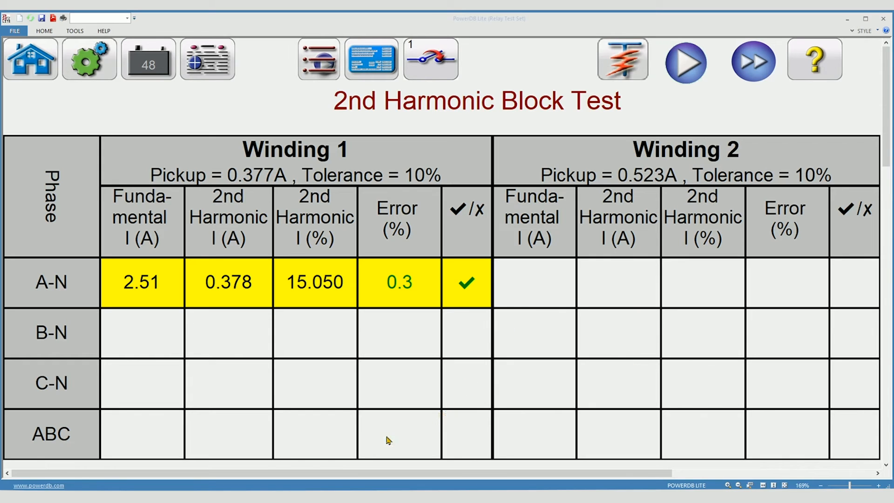
Run the W2 ABC harmonic block test, simulating the contact within tolerance of the 0.523 A pickup.
{"action": "left_click", "coordinate": [688, 63]}
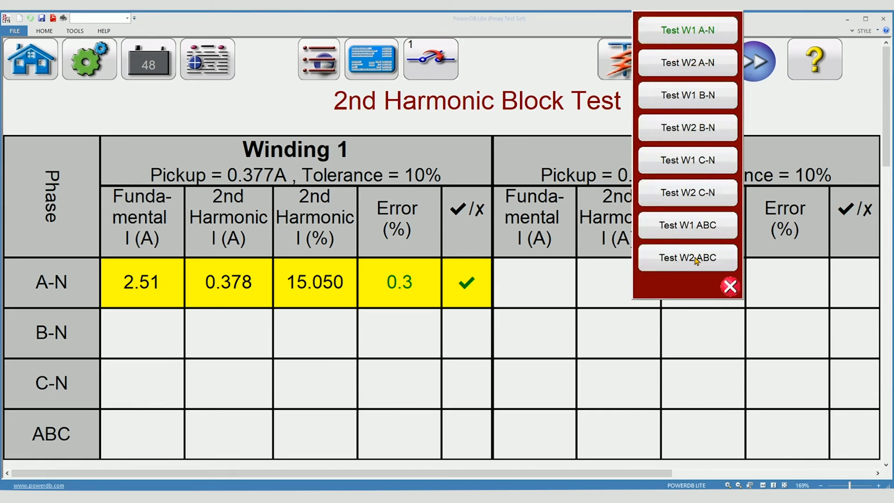
{"action": "left_click", "coordinate": [708, 261]}
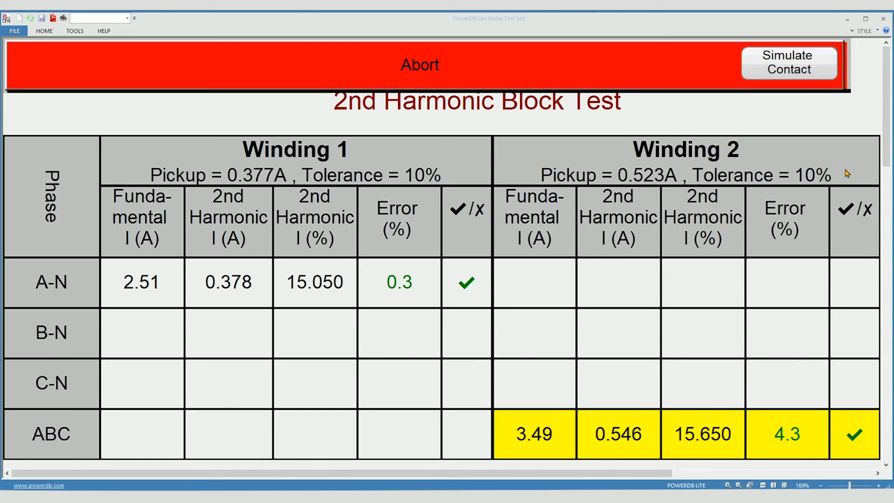
{"action": "left_click", "coordinate": [790, 70]}
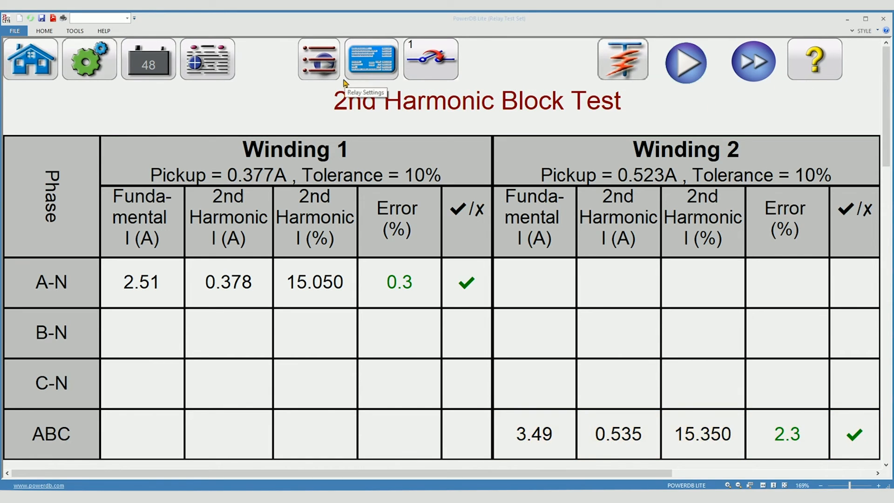
Open the selection of available differential tests.
{"action": "left_click", "coordinate": [327, 70]}
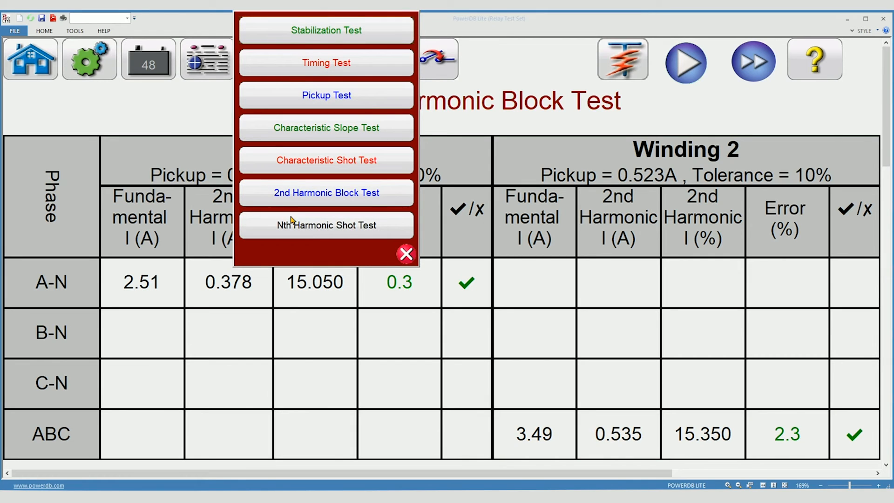